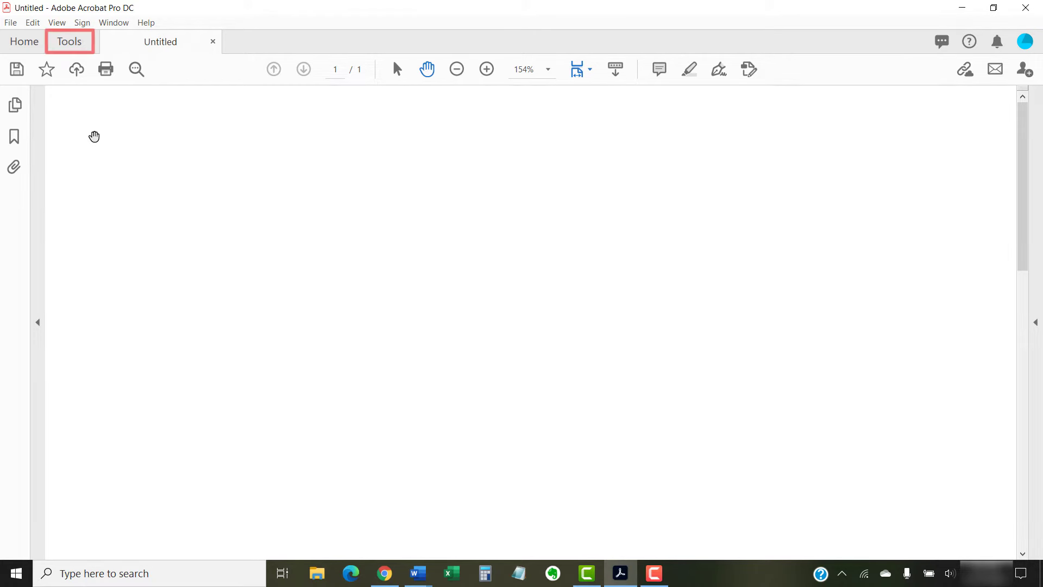
Step: Start the Edit PDF tool with Add Text active on the blank page
{"action": "left_click", "coordinate": [78, 43]}
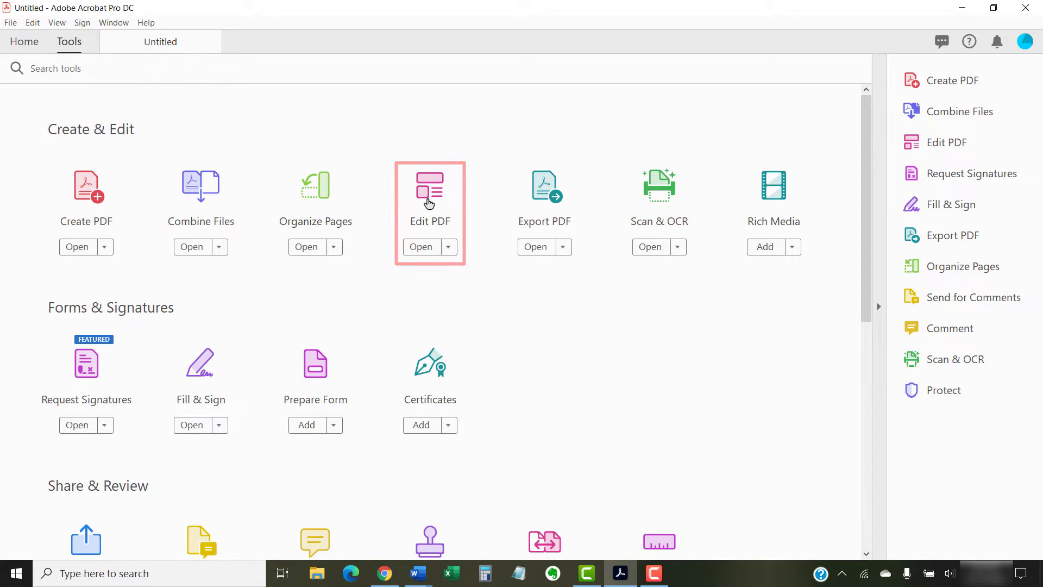
{"action": "left_click", "coordinate": [428, 204]}
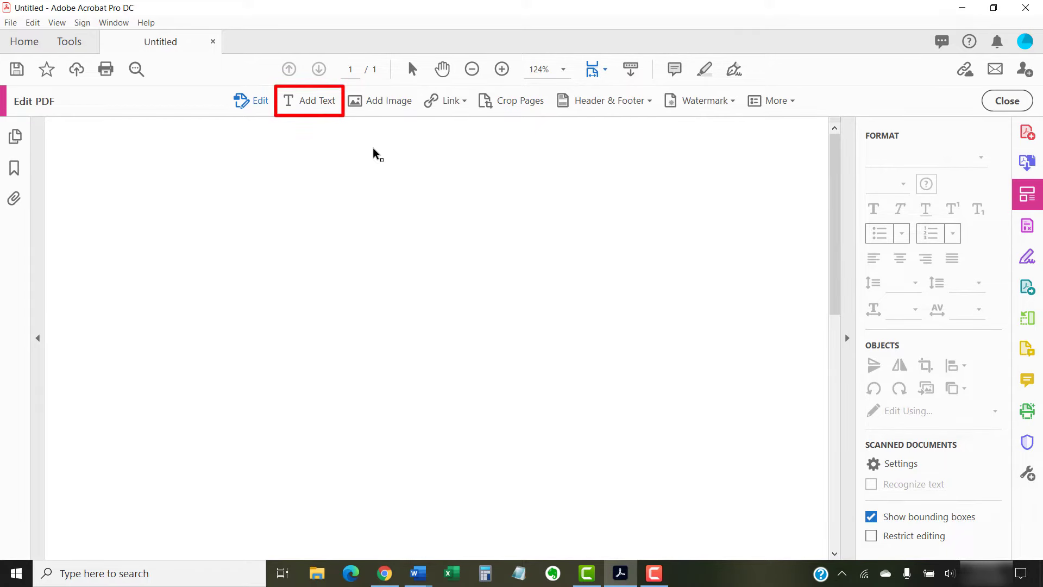
{"action": "left_click", "coordinate": [305, 100]}
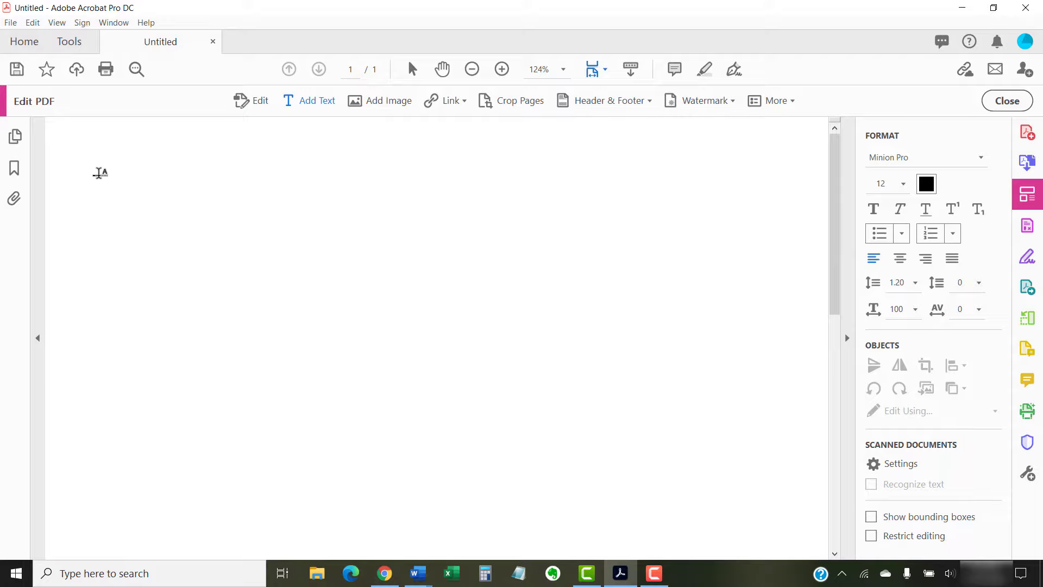
{"action": "left_click", "coordinate": [99, 172]}
{"action": "type", "text": "How to Cite Podcasts in Reference Lists, Notes, and Bibliographies From true crime to comedy, podcasts are the hottest things to hit our ears since the invention of the MP3. And unsurprisingly, the information they provide is sneaking into our writing. But, just like written sources, podcasts need to be properly cited in reference lists, notes, and bibliographies. This post explains how to cite podcasts according to three of our primary style guides: (1)The Chicago Manual of Style (Chicago Style) and its student version, Turabian, (2) Publication Manual of the American Psychological Association (APA style), and (3) MLA Handbook from the Modern Language Association. If you don’t know which style to follow, see \"Which Style Guide Is Best for You?\" Note that all three styles are used in academic writing. However, Chicago style is the most useful for business writing and writing geared to traditional publishing. The bonus section at the end of this post explains how to write the titles of podcast series and episodes within sentences. (For simplicity, all the examples below feature fictitious podcasts.)"}
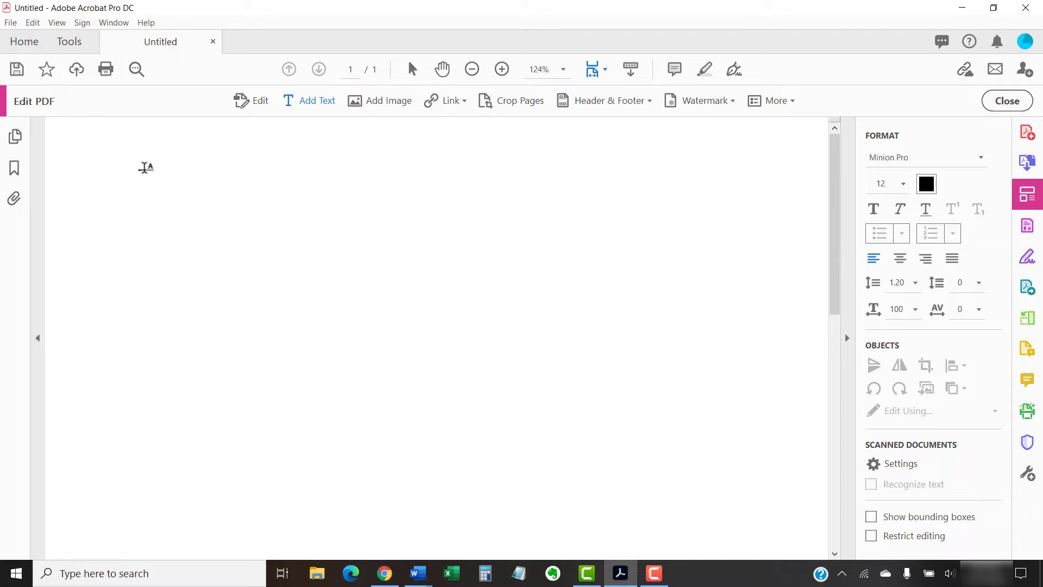
Step: Draw a text box near the top-left and paste in the podcast-citation heading and paragraph
{"action": "left_click_drag", "start_coordinate": [145, 171], "coordinate": [489, 230]}
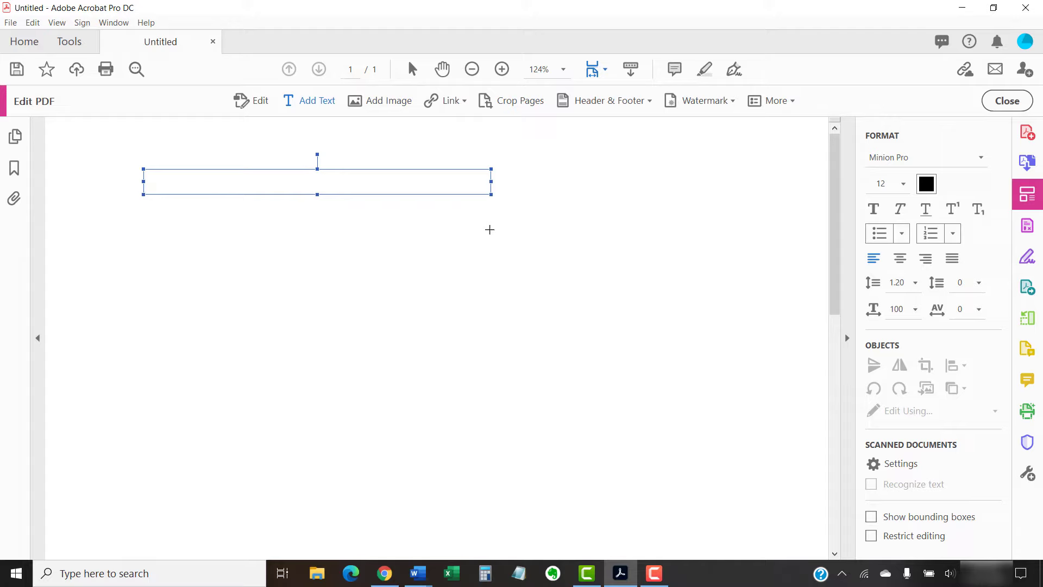
{"action": "type", "text": "How to Cite Podcasts in Reference Lists, Notes, and Bibliographies  From true crime to comedy, podcasts are the hottest things to hit our ears since the invention of the MP3. And unsurprisingly, the information they provide is sneaking into our writing. But, just like written sources, podcasts need to be properly cited in reference lists, notes, and bibliographies. This post explains how to cite podcasts according to three of our primary style guides: (1)The Chicago Manual of Style (Chicago Style) and its student version, Turabian, (2) Publication Manual of the American Psychological Association (APA style), and (3) MLA Handbook from the Modern Language Association."}
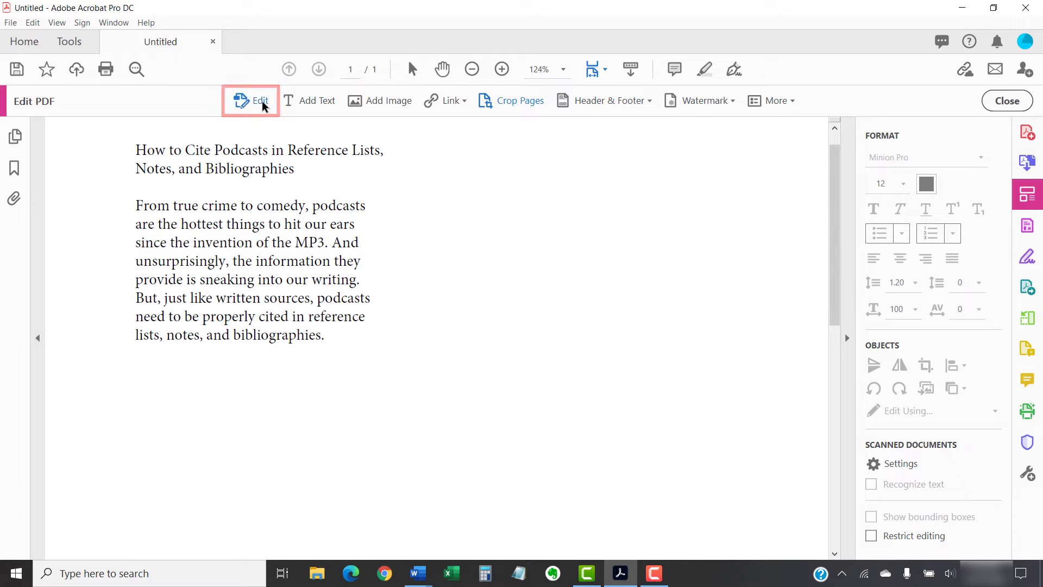
Step: Paste the style-guides paragraph on a new line after the podcast text
{"action": "left_click", "coordinate": [261, 100]}
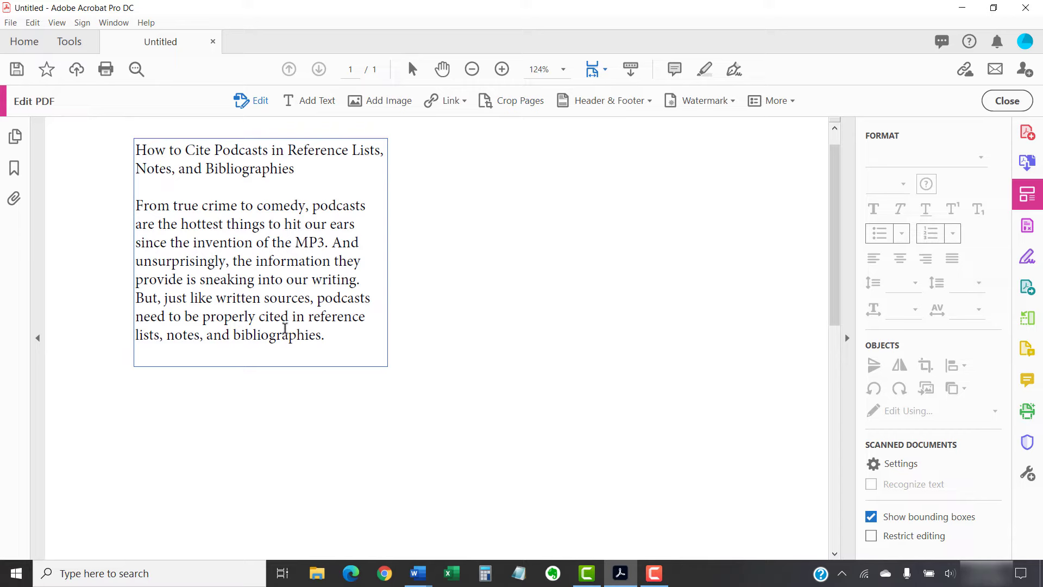
{"action": "left_click", "coordinate": [226, 354]}
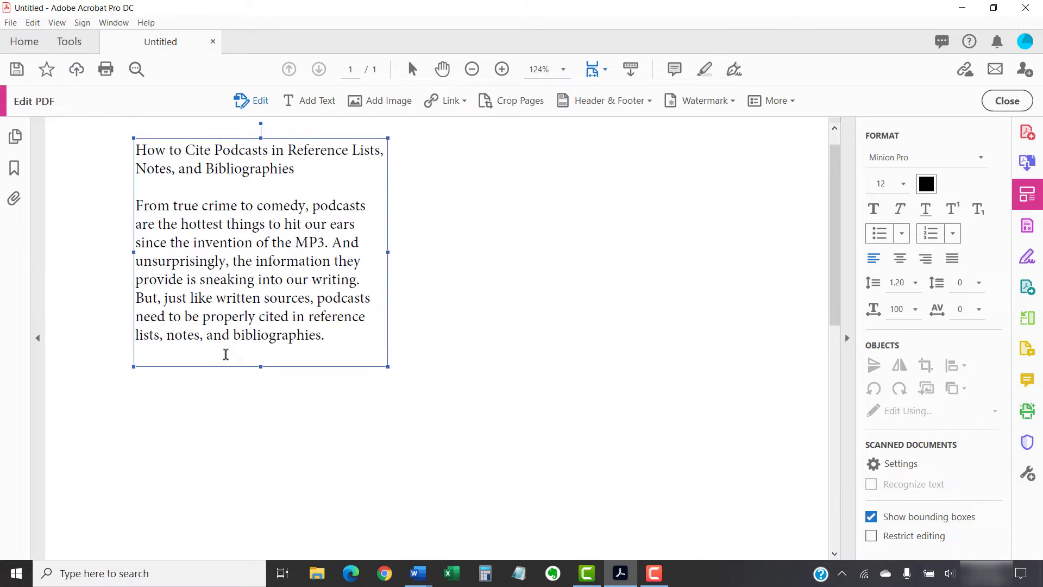
{"action": "key", "text": "Return"}
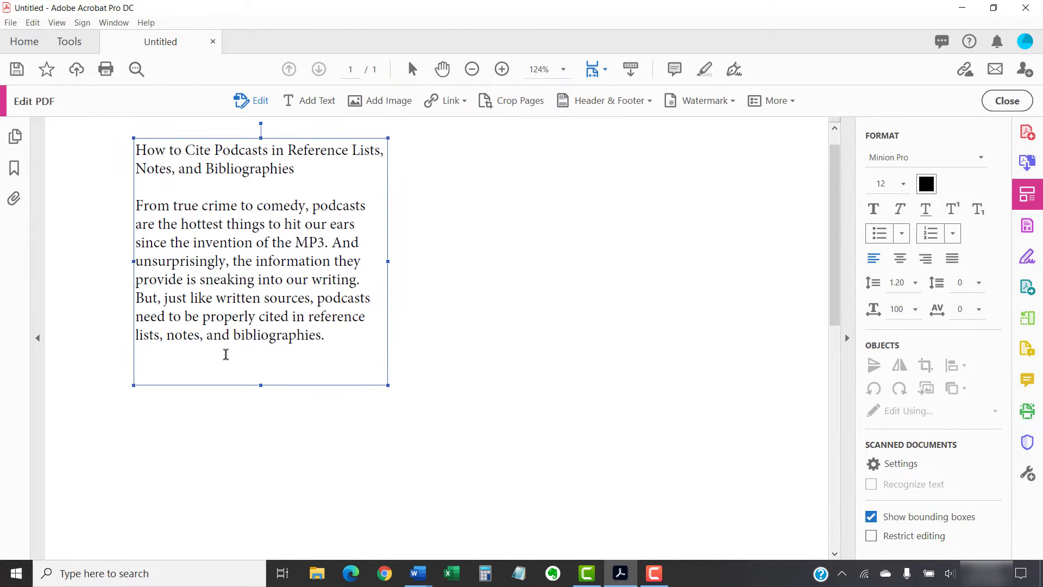
{"action": "type", "text": "This post explains how to cite podcasts according to three of our primary style guides: (1)The Chicago Manual of Style (Chicago Style) and its student version, Turabian, (2) Publication Manual of the American Psychological Association (APA style), and (3) MLA Handbook from the Modern Language Association."}
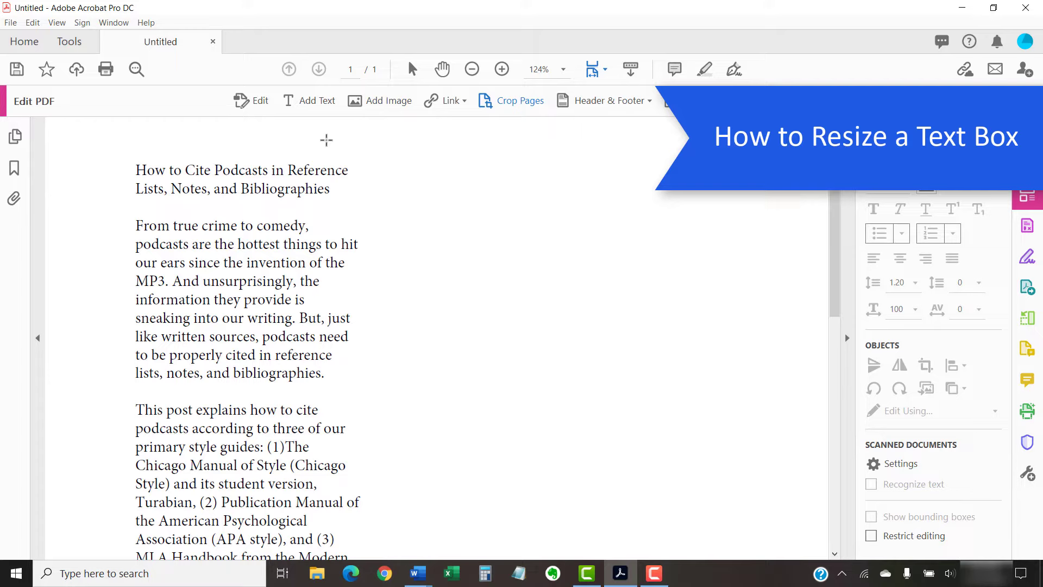
Step: Widen the podcast text box to the right
{"action": "left_click", "coordinate": [255, 99]}
{"action": "left_click", "coordinate": [350, 402]}
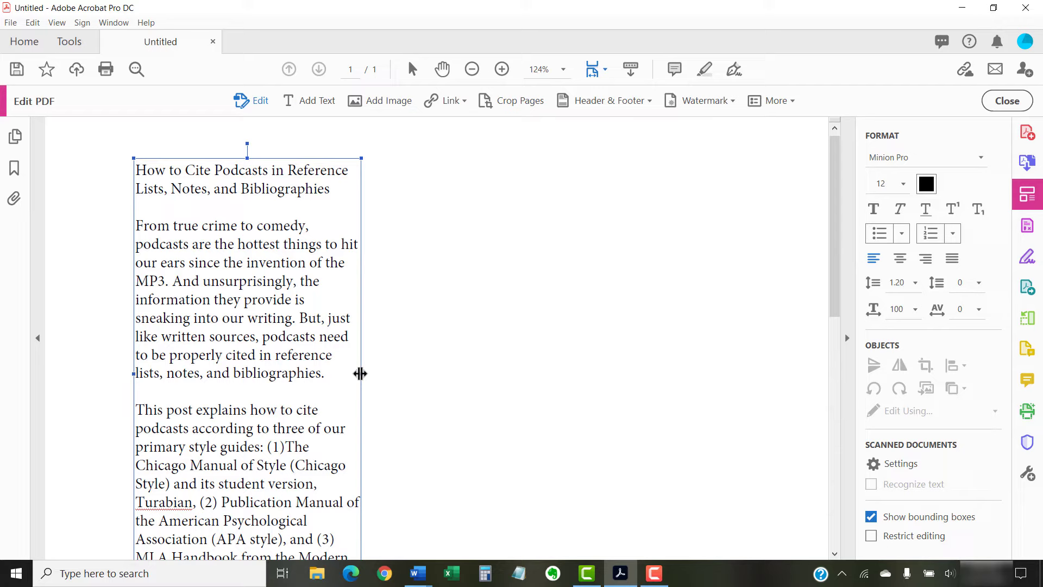
{"action": "left_click_drag", "start_coordinate": [361, 373], "coordinate": [674, 375]}
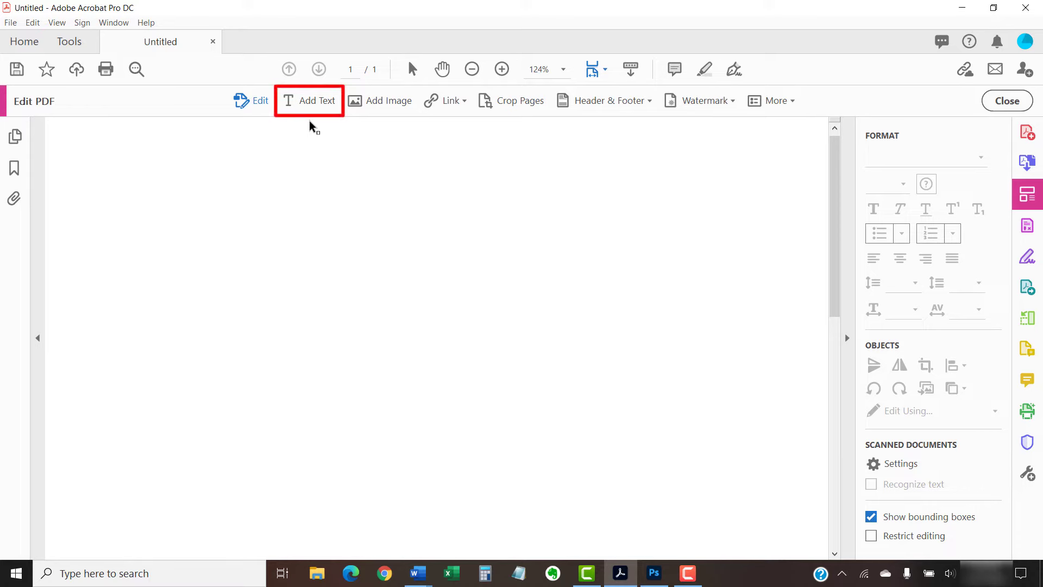
Step: Add a vertical text box holding 'This is an example of vertical text.' and narrow it
{"action": "left_click", "coordinate": [310, 101]}
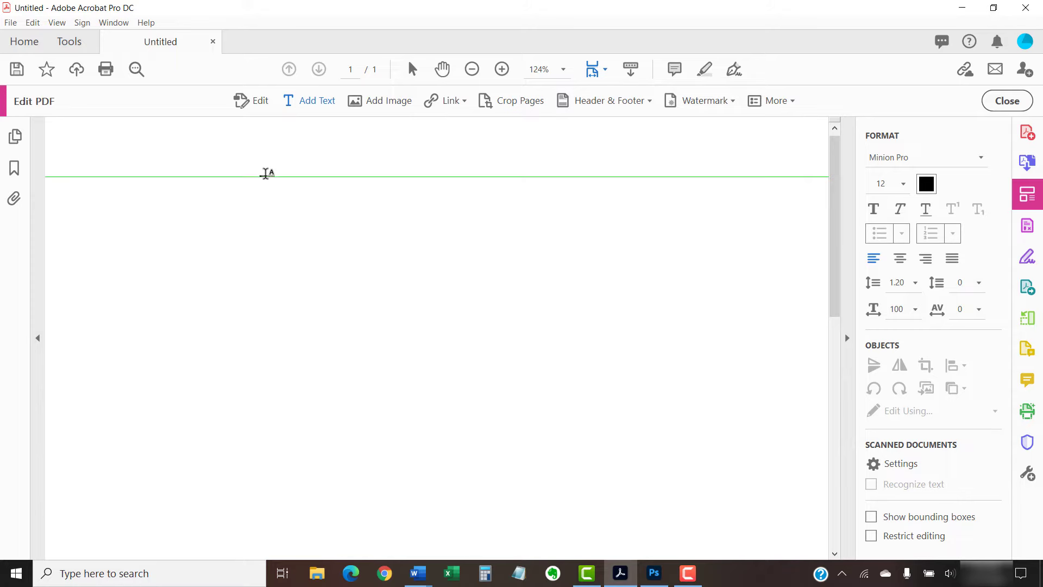
{"action": "left_click_drag", "start_coordinate": [266, 173], "coordinate": [544, 210]}
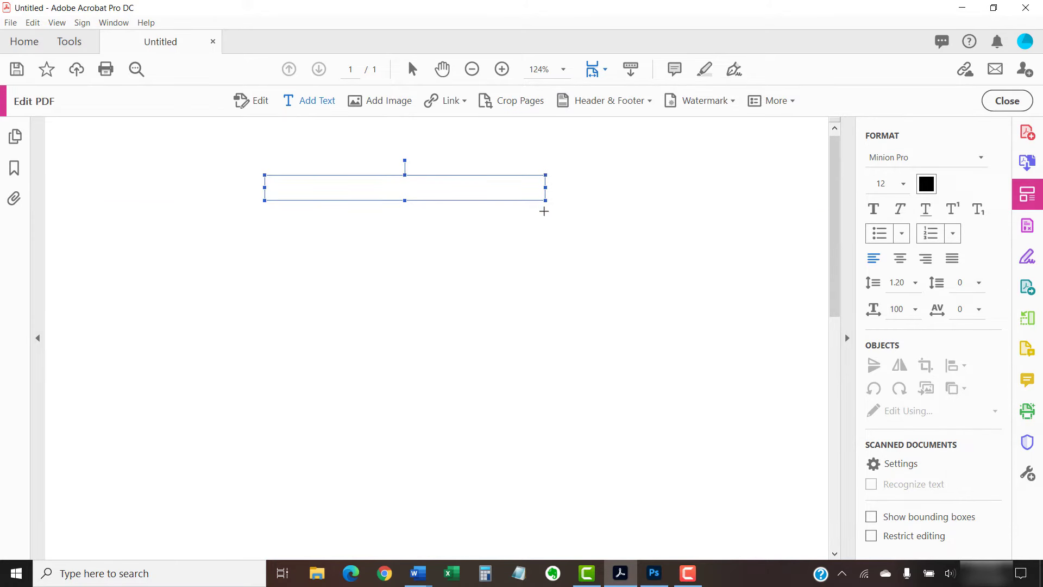
{"action": "right_click", "coordinate": [429, 193]}
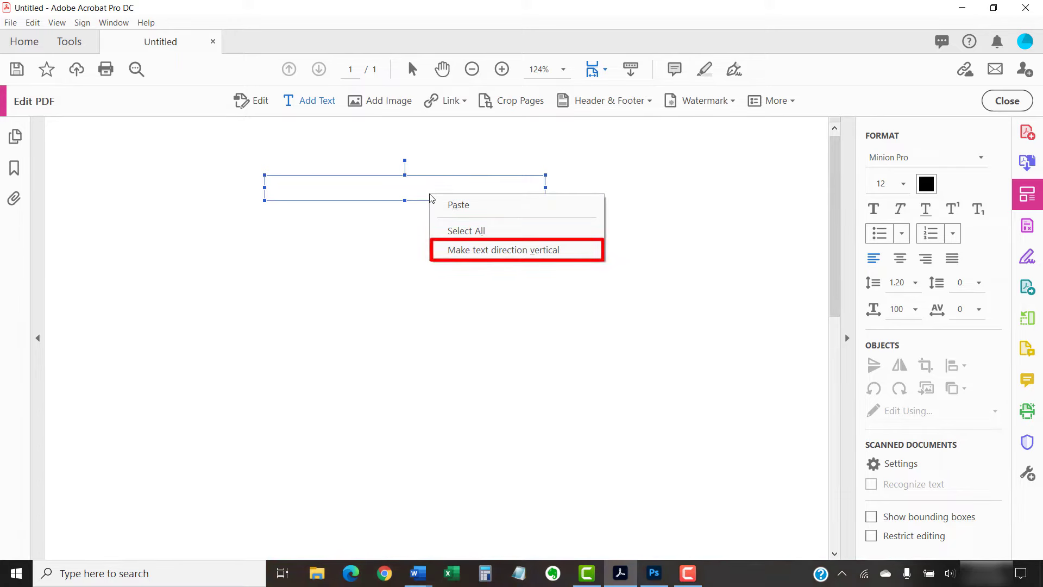
{"action": "left_click", "coordinate": [449, 250]}
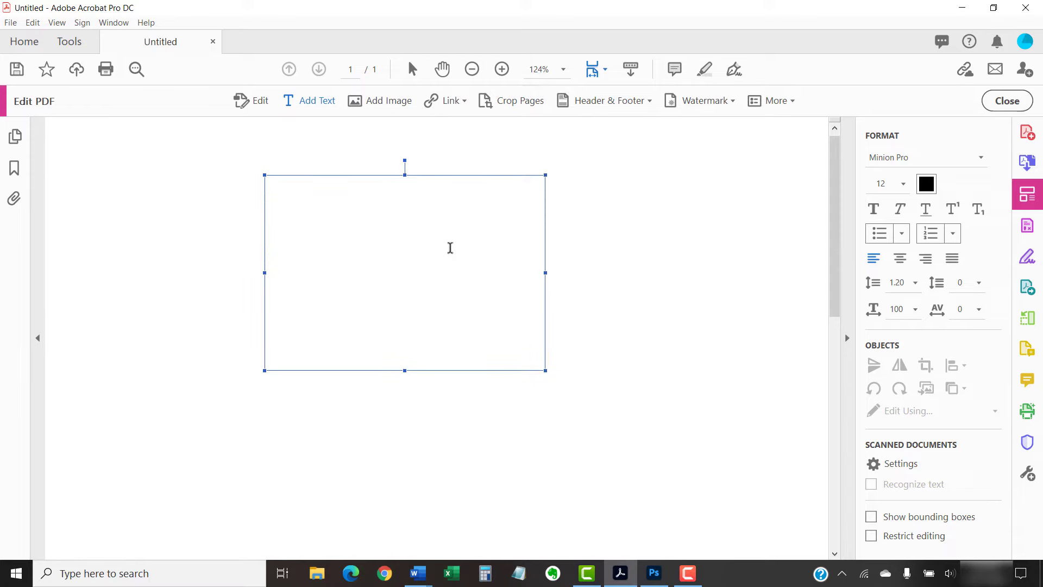
{"action": "type", "text": "This is an example of vertical text."}
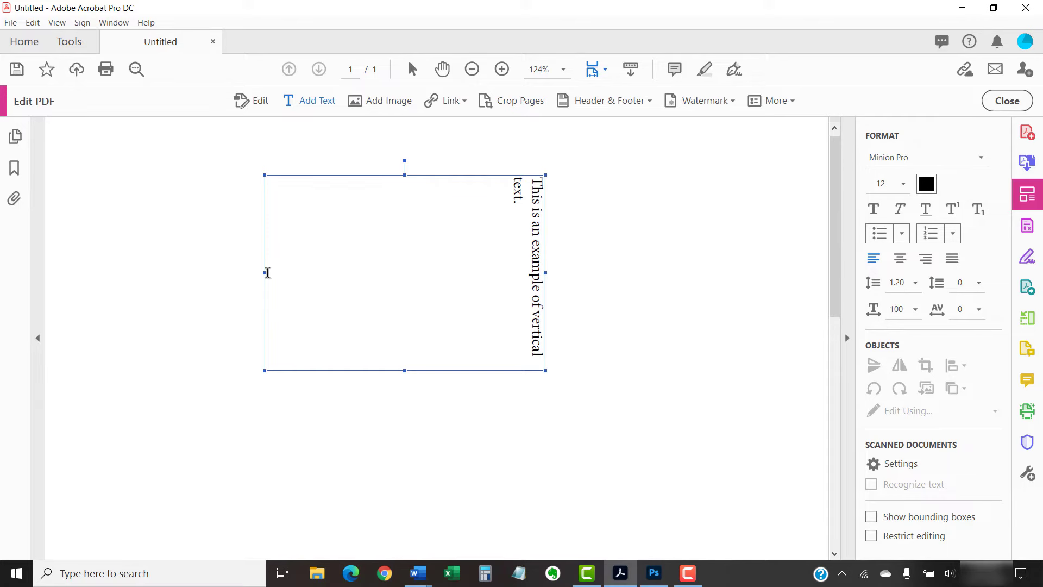
{"action": "left_click_drag", "start_coordinate": [266, 273], "coordinate": [503, 269]}
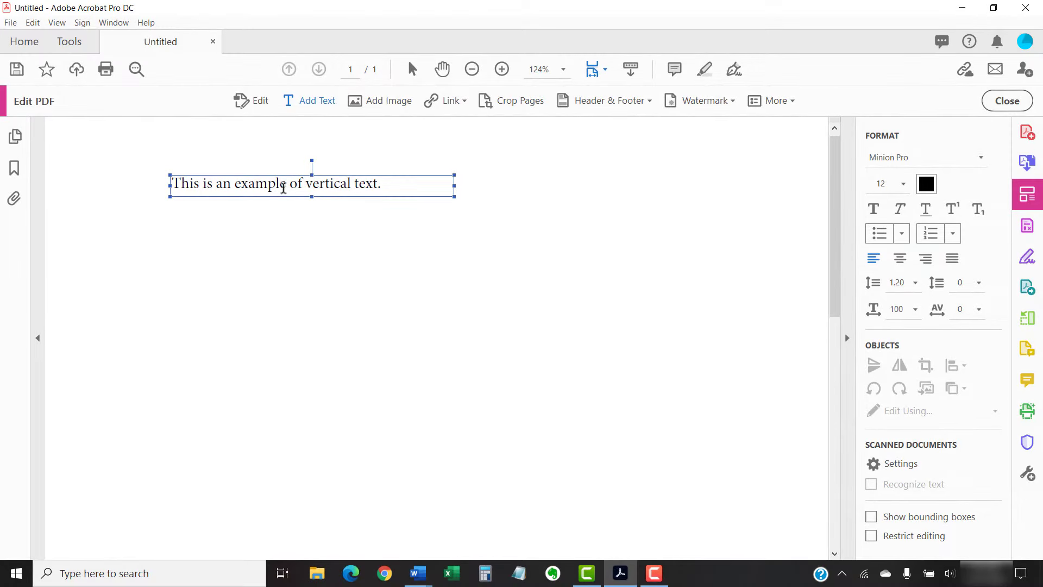
Step: Switch the example sentence's direction to vertical, then back to horizontal
{"action": "right_click", "coordinate": [284, 190]}
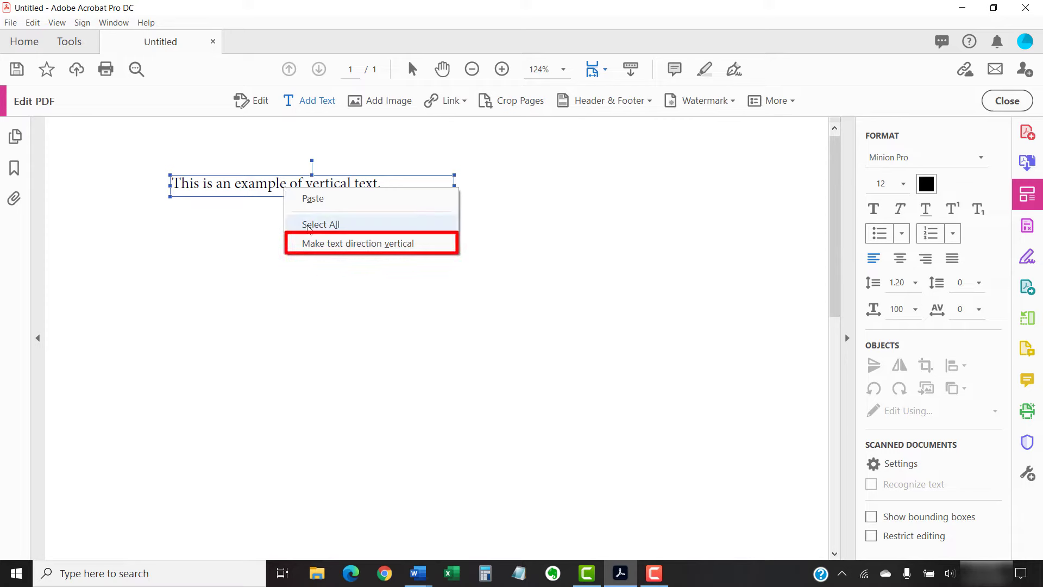
{"action": "left_click", "coordinate": [307, 242]}
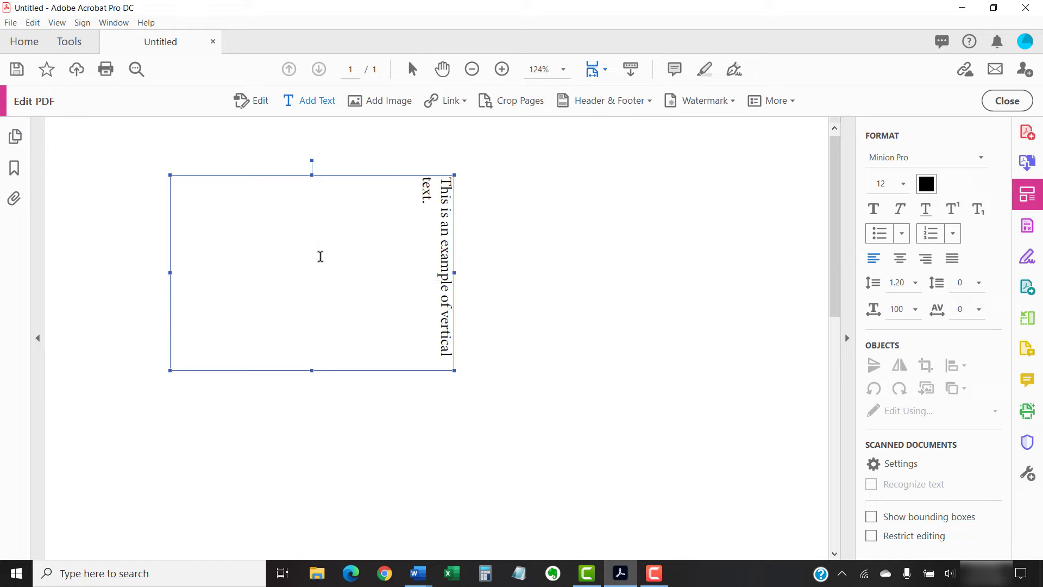
{"action": "right_click", "coordinate": [342, 313]}
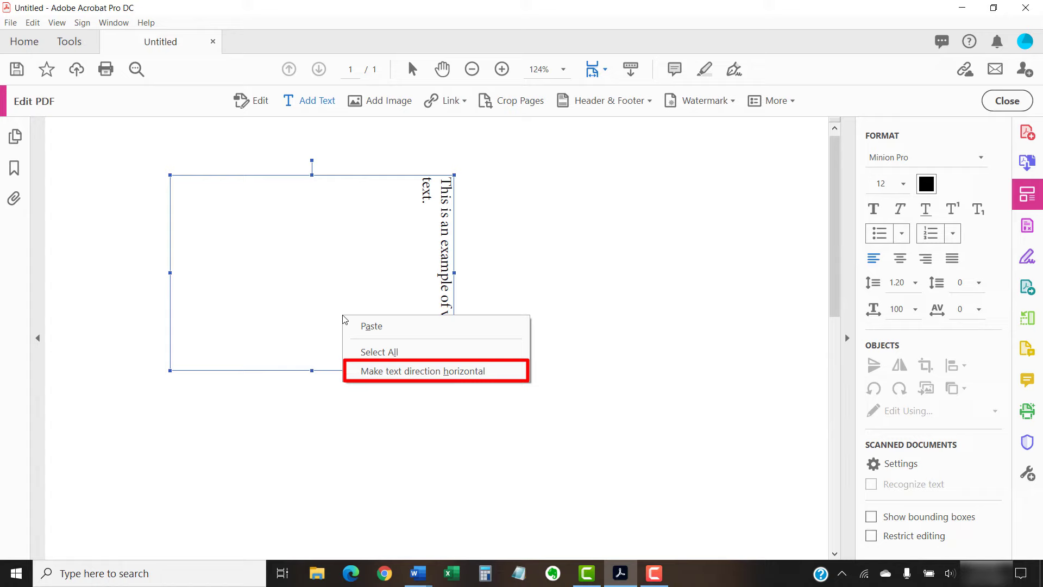
{"action": "left_click", "coordinate": [356, 372]}
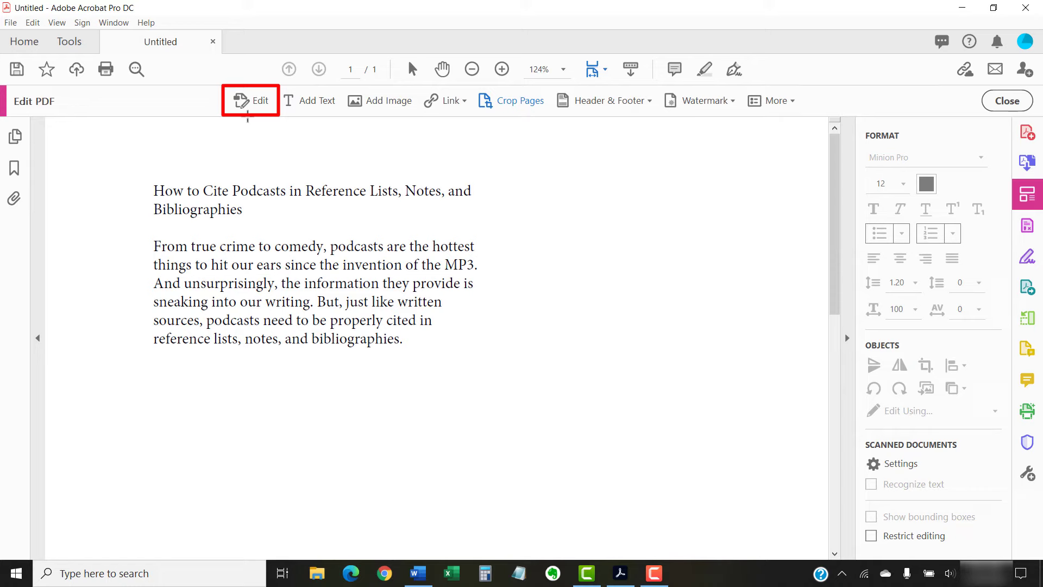
Step: Delete the podcast heading and paragraph text block from the page
{"action": "left_click", "coordinate": [251, 102]}
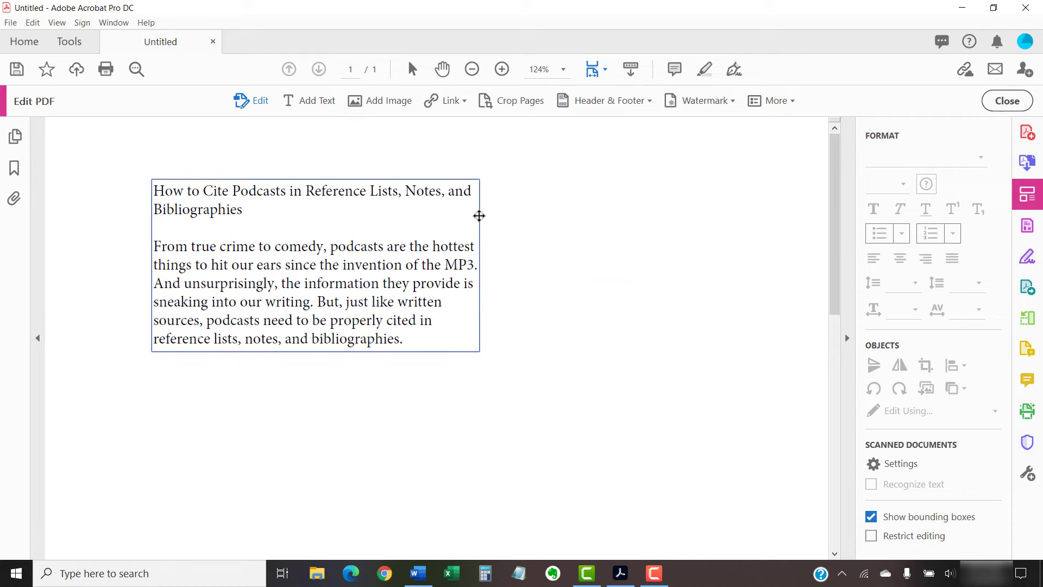
{"action": "right_click", "coordinate": [479, 216]}
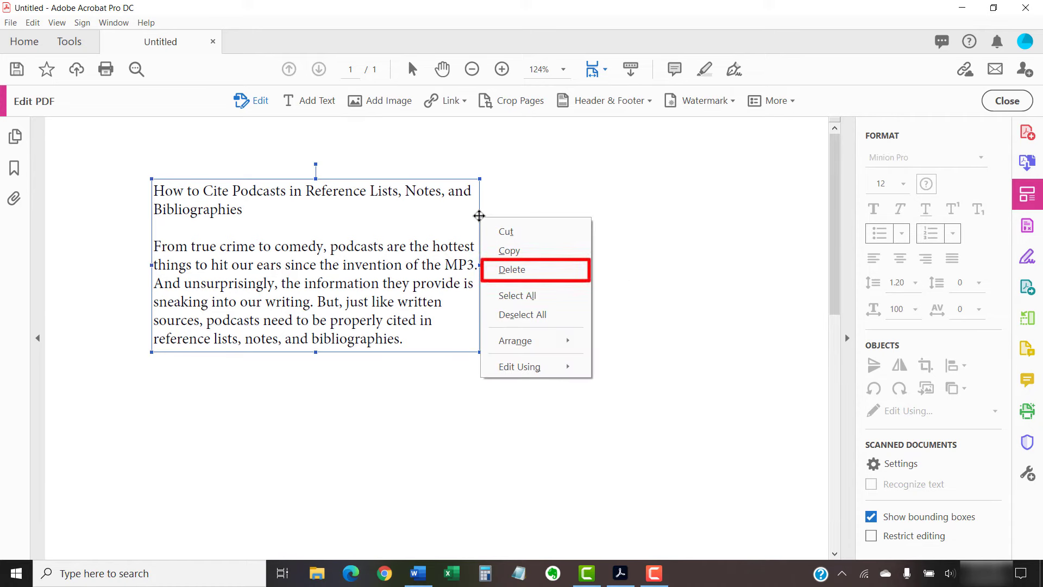
{"action": "left_click", "coordinate": [496, 270]}
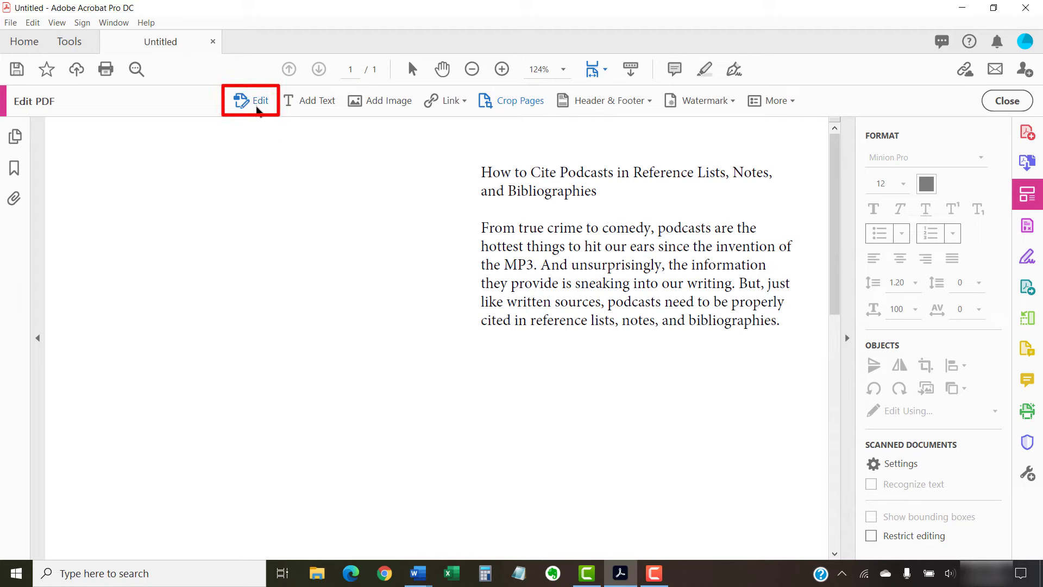
Step: Select all the text in the podcast heading and paragraph block
{"action": "left_click", "coordinate": [258, 111]}
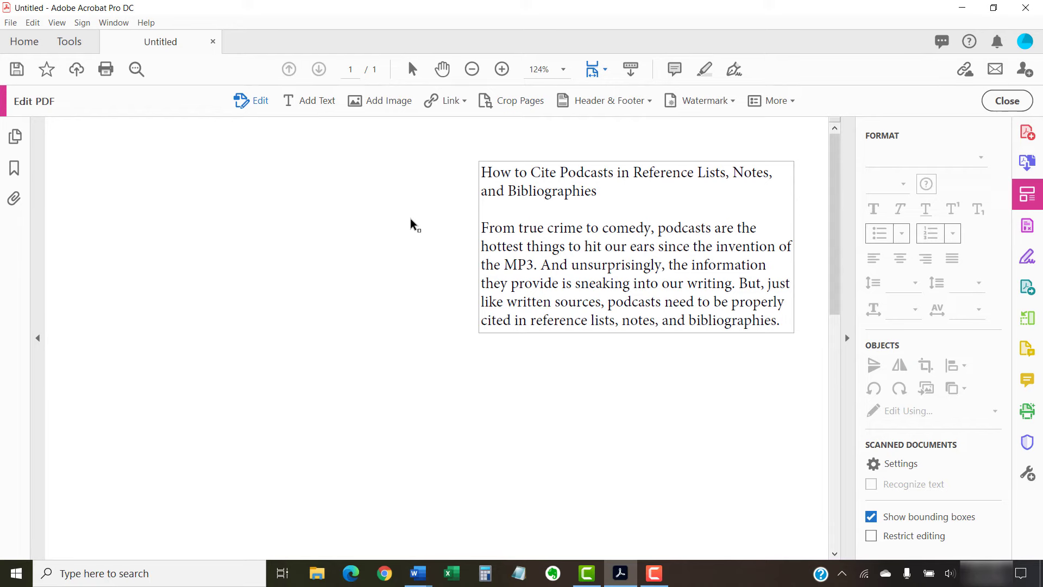
{"action": "left_click", "coordinate": [529, 189]}
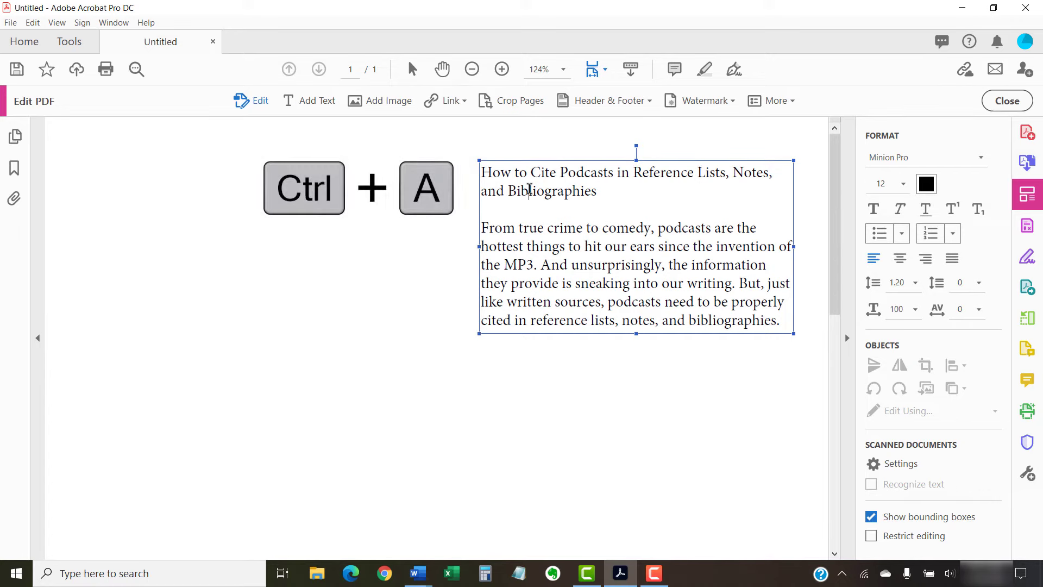
{"action": "key", "text": "ctrl+a"}
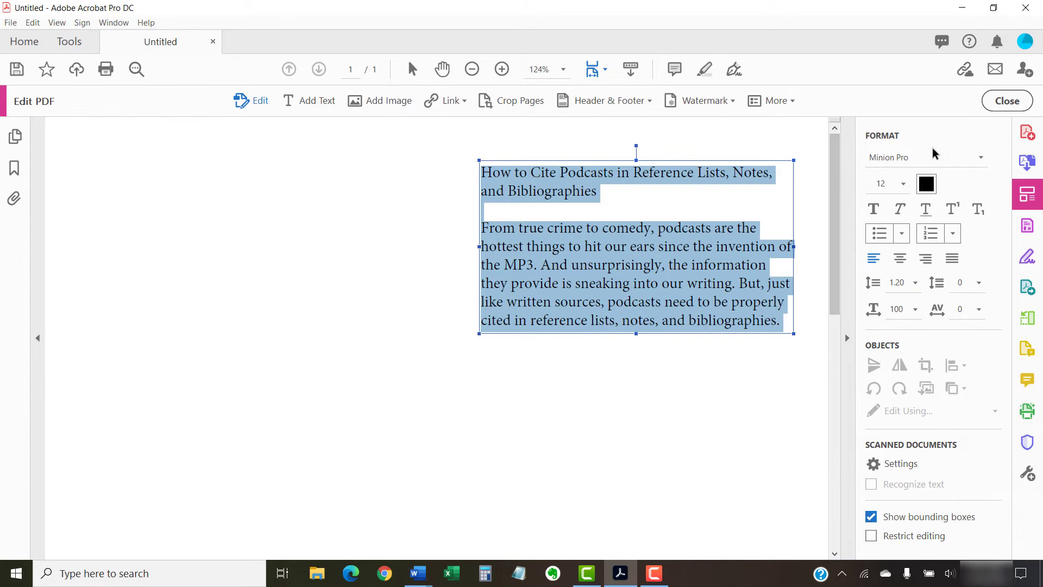
Step: Set the selected podcast text to Arial in navy blue
{"action": "left_click", "coordinate": [981, 158]}
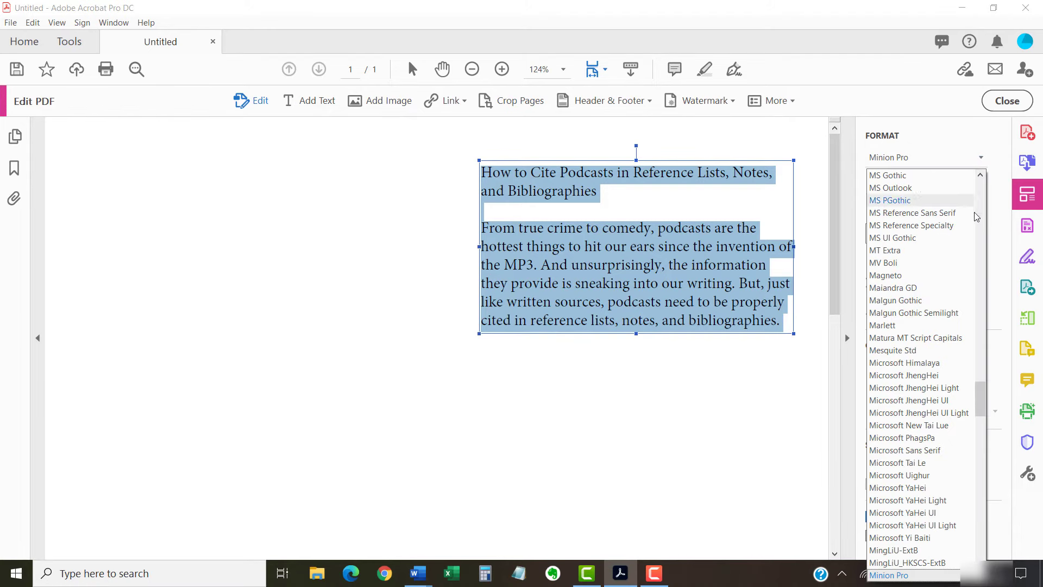
{"action": "left_click_drag", "start_coordinate": [986, 388], "coordinate": [1002, 199]}
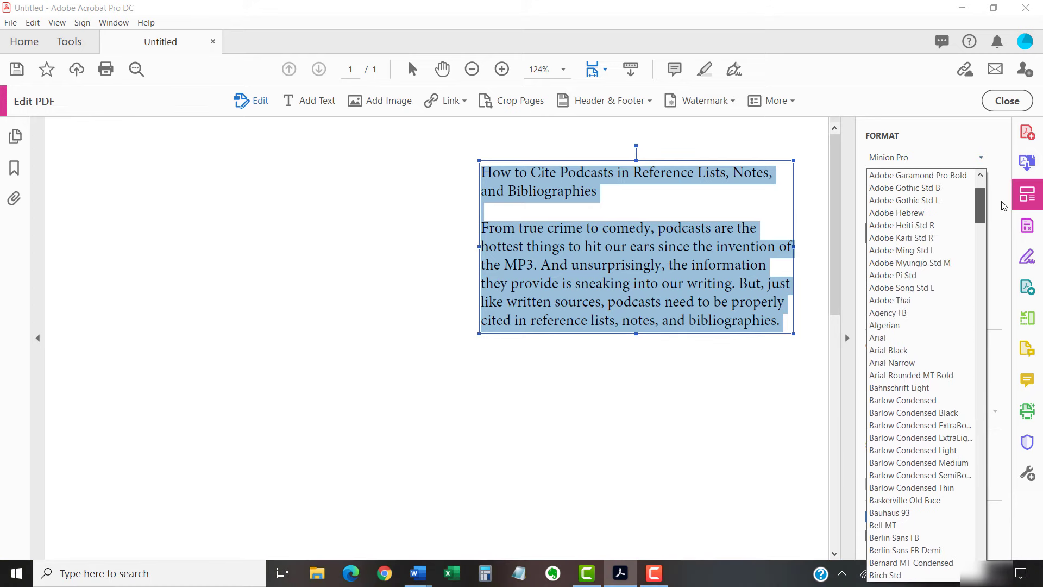
{"action": "left_click", "coordinate": [891, 344]}
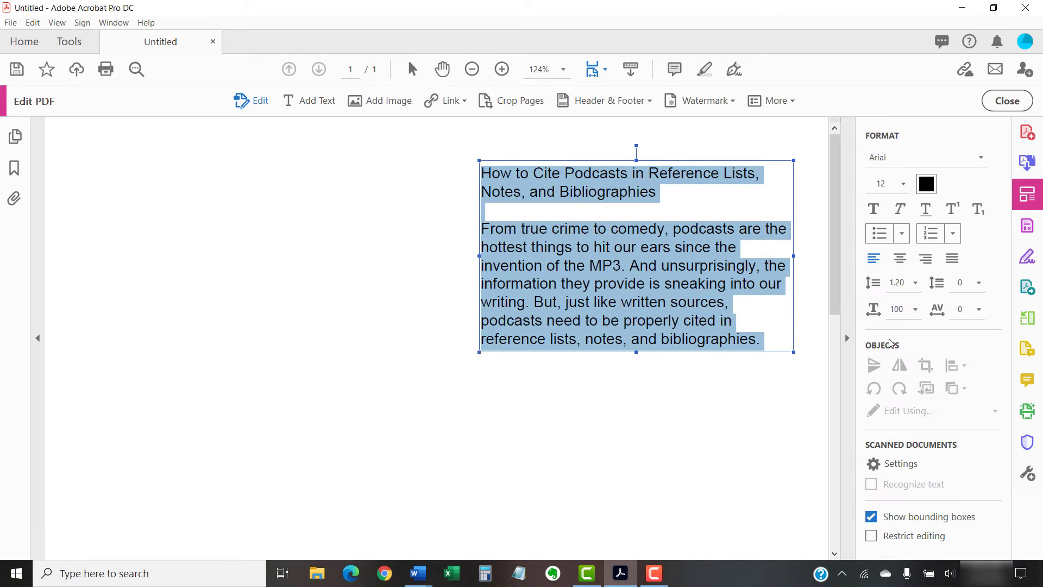
{"action": "left_click", "coordinate": [928, 187]}
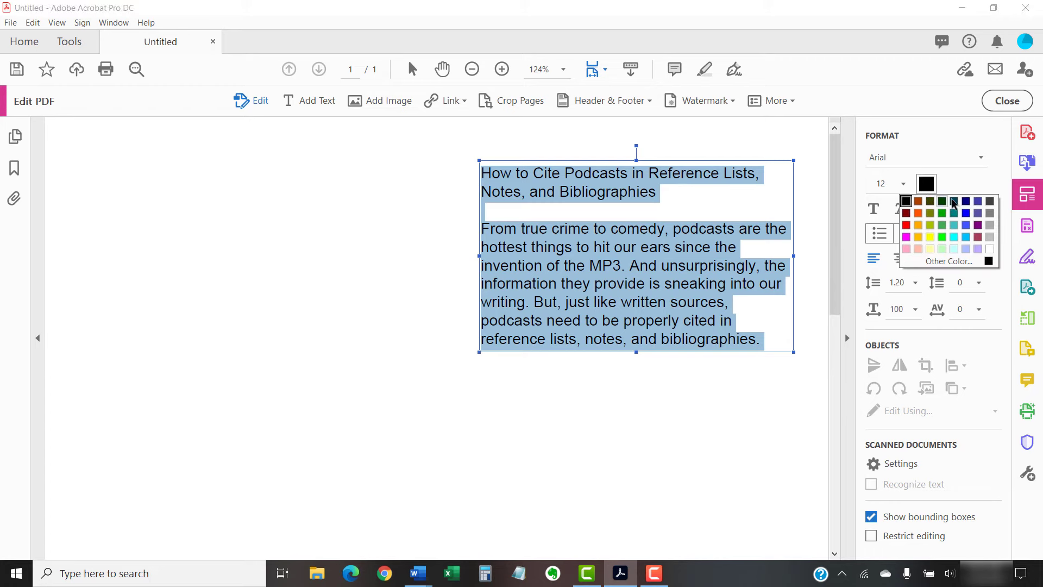
{"action": "left_click", "coordinate": [967, 202]}
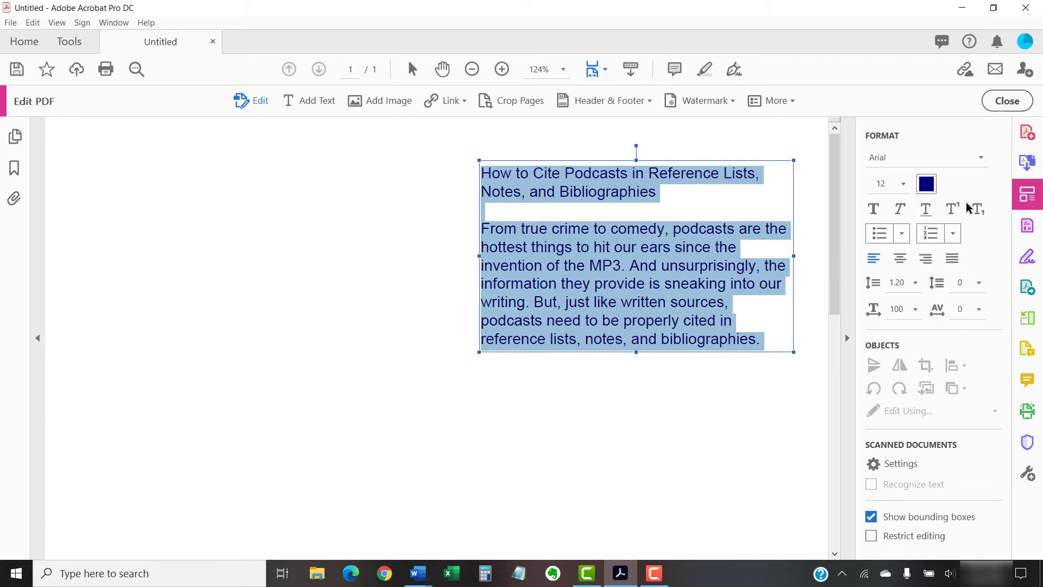
{"action": "left_click", "coordinate": [747, 212]}
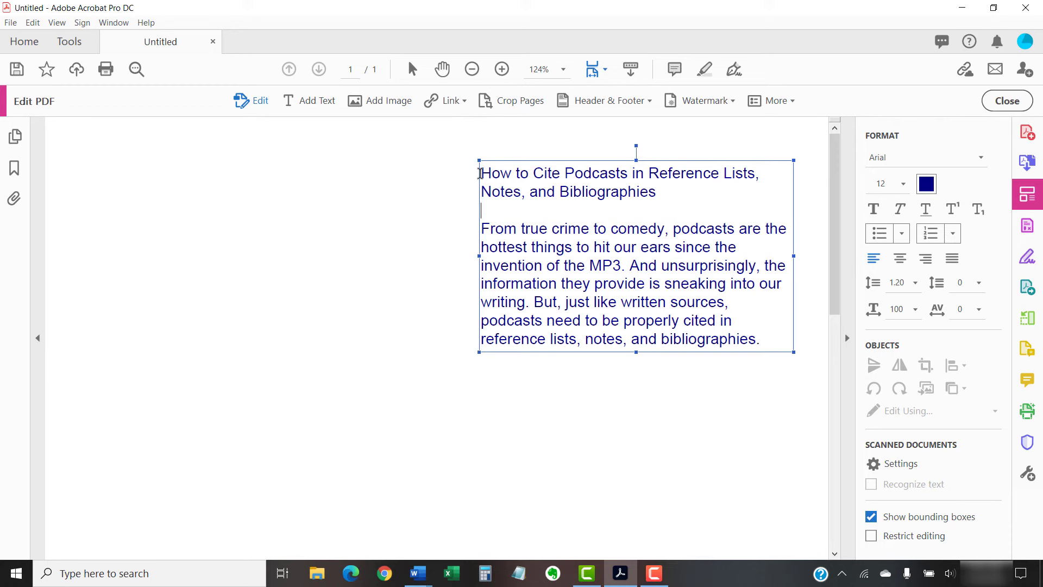
Step: Make the two-line heading 16 pt bold
{"action": "left_click_drag", "start_coordinate": [480, 173], "coordinate": [669, 194]}
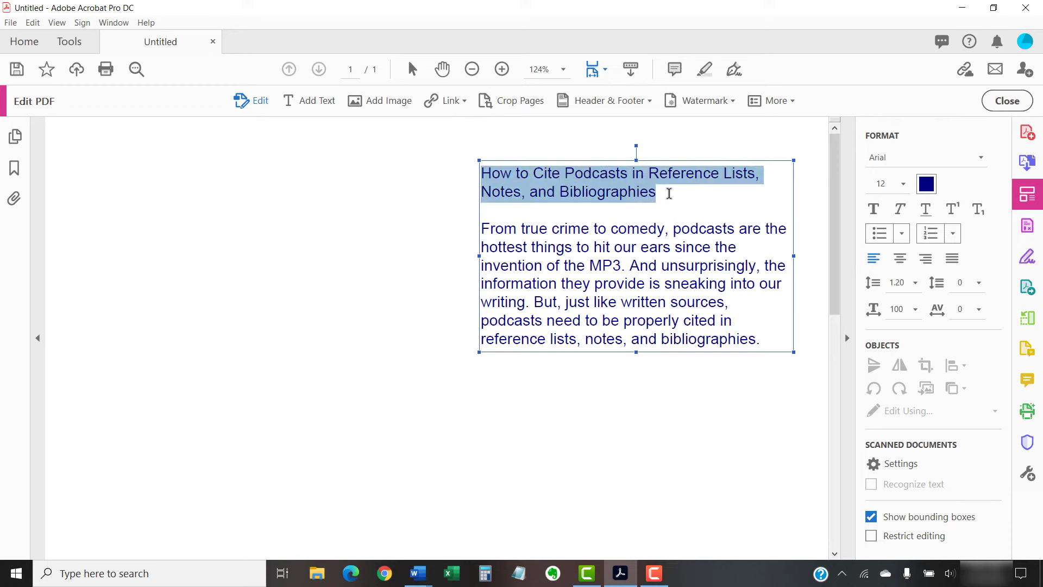
{"action": "left_click", "coordinate": [904, 184]}
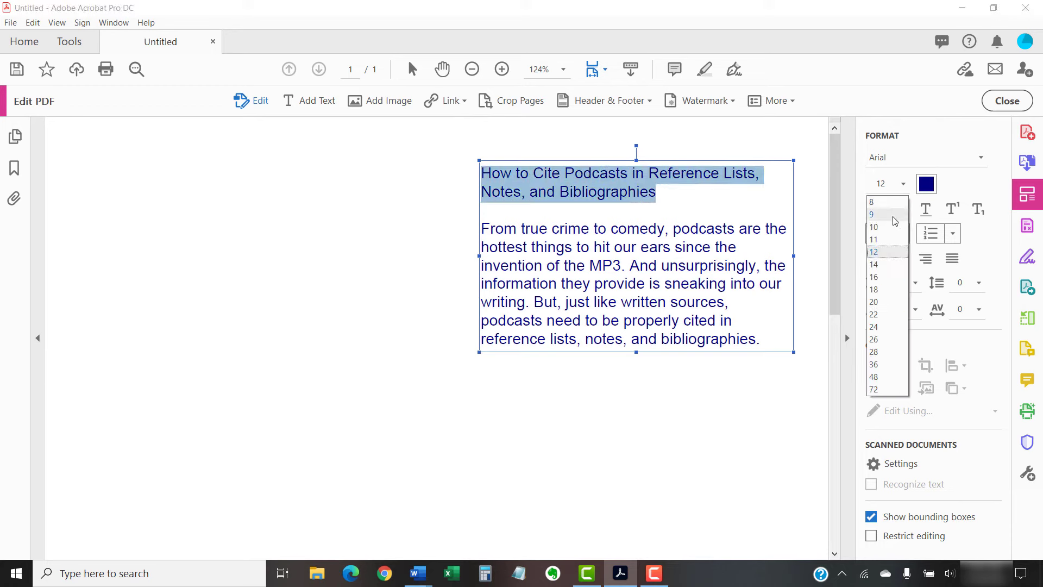
{"action": "left_click", "coordinate": [874, 277]}
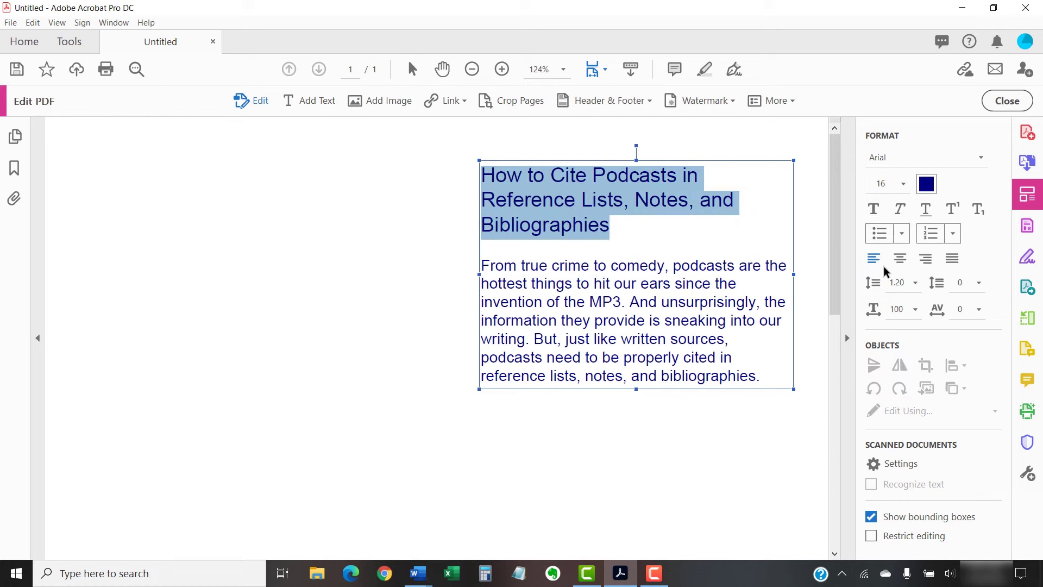
{"action": "left_click", "coordinate": [873, 208]}
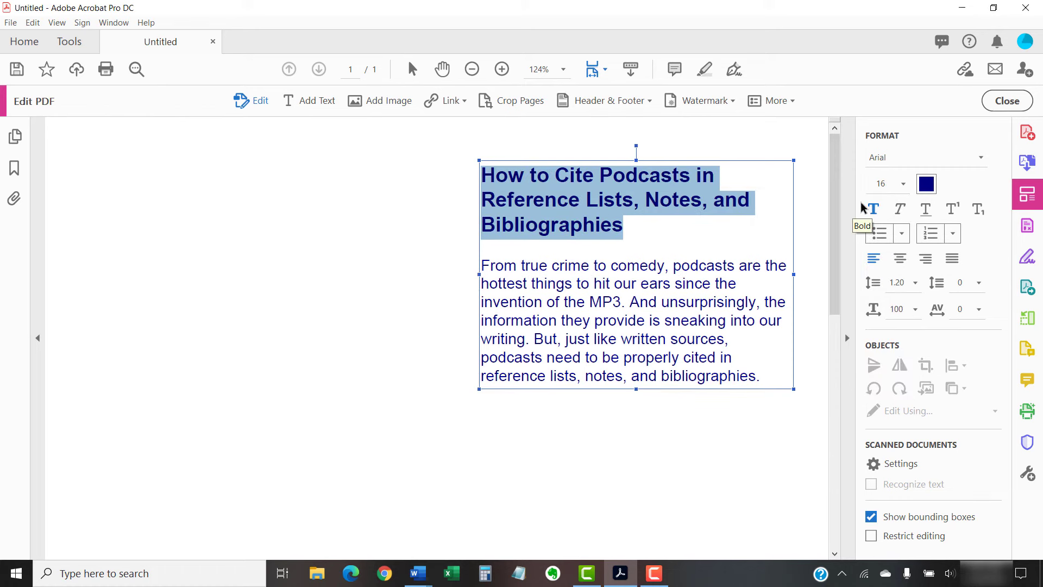
{"action": "left_click", "coordinate": [806, 230]}
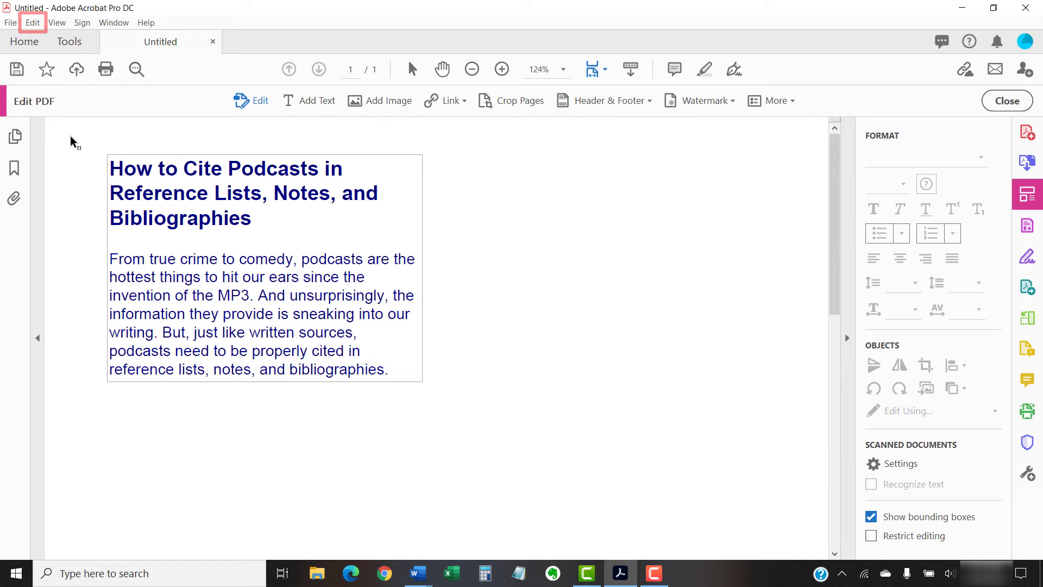
Step: Set Calibri 10 as the Add Text default and add 'Example text added with default' box
{"action": "left_click", "coordinate": [32, 22]}
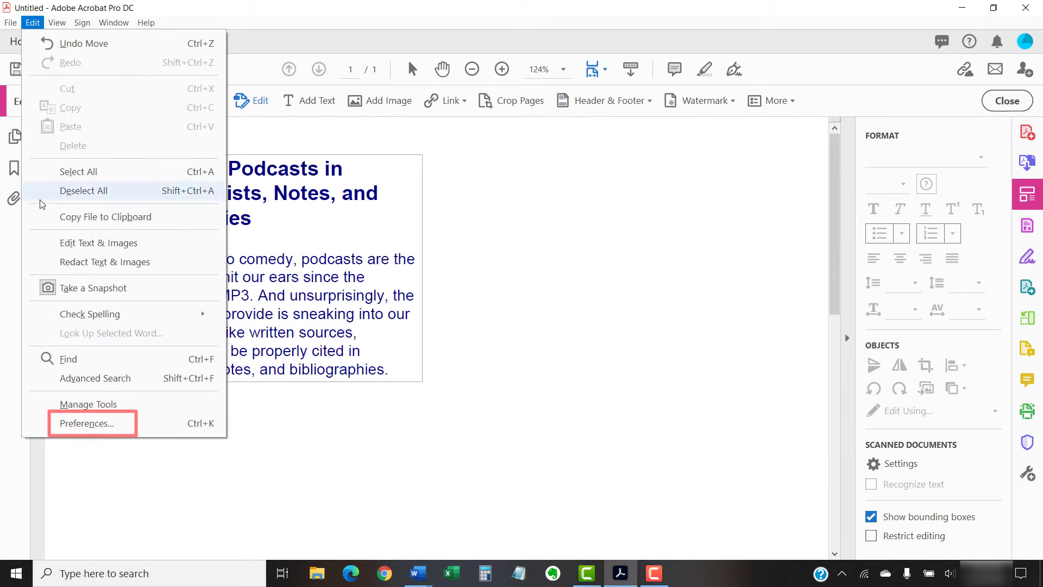
{"action": "left_click", "coordinate": [65, 425]}
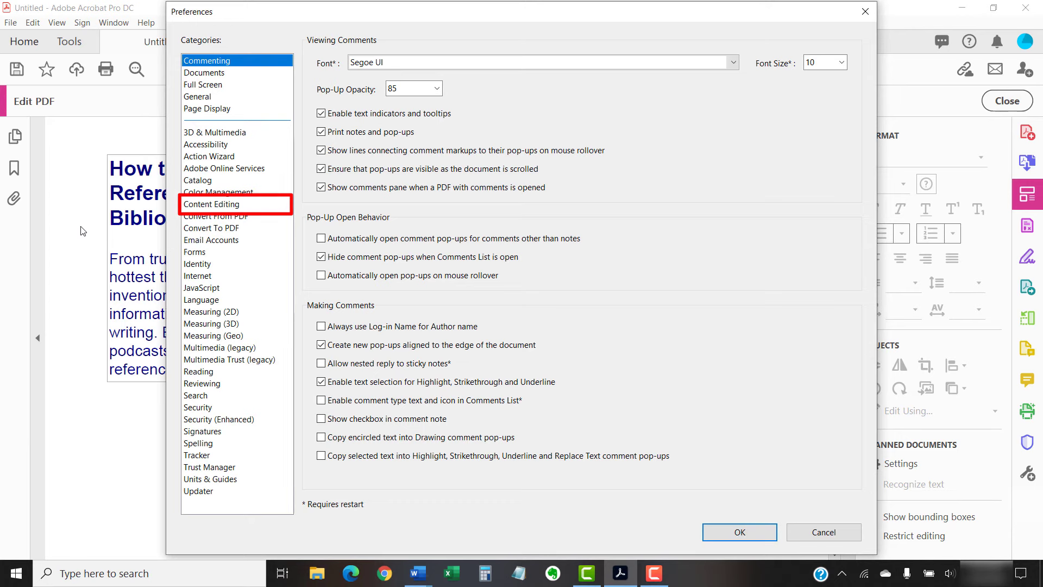
{"action": "left_click", "coordinate": [195, 206]}
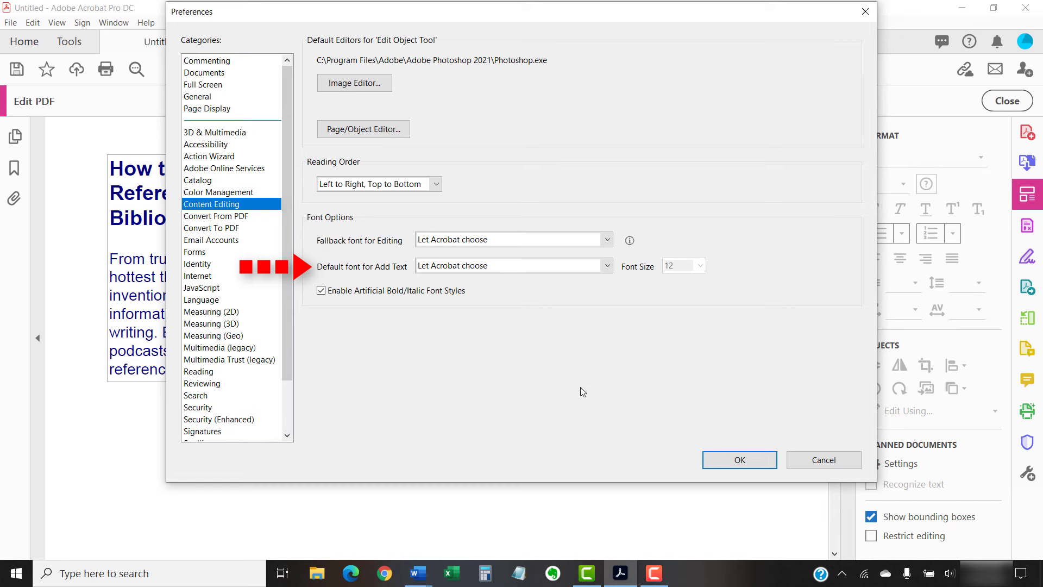
{"action": "left_click", "coordinate": [606, 266]}
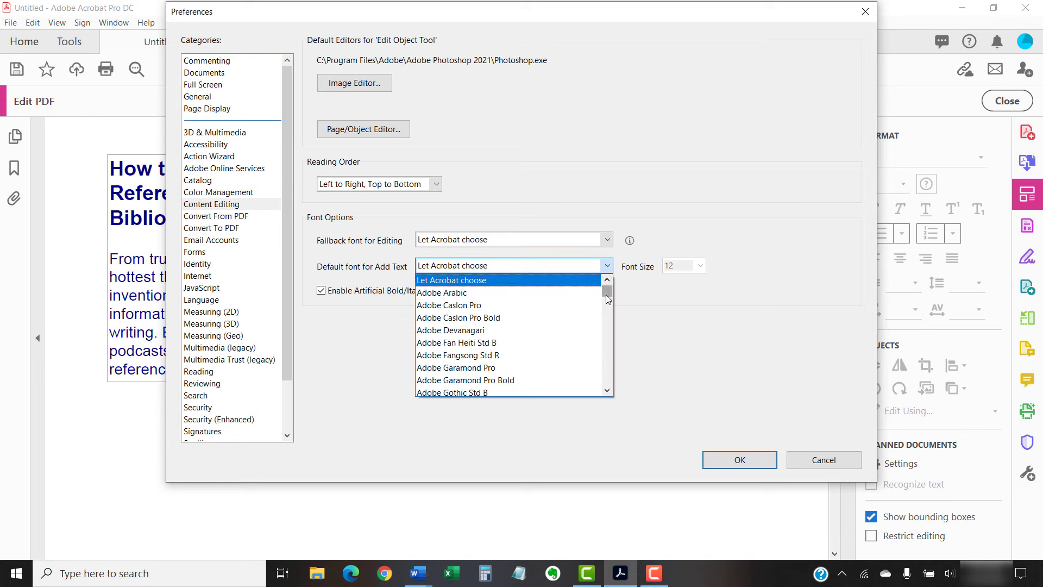
{"action": "left_click_drag", "start_coordinate": [607, 294], "coordinate": [608, 312]}
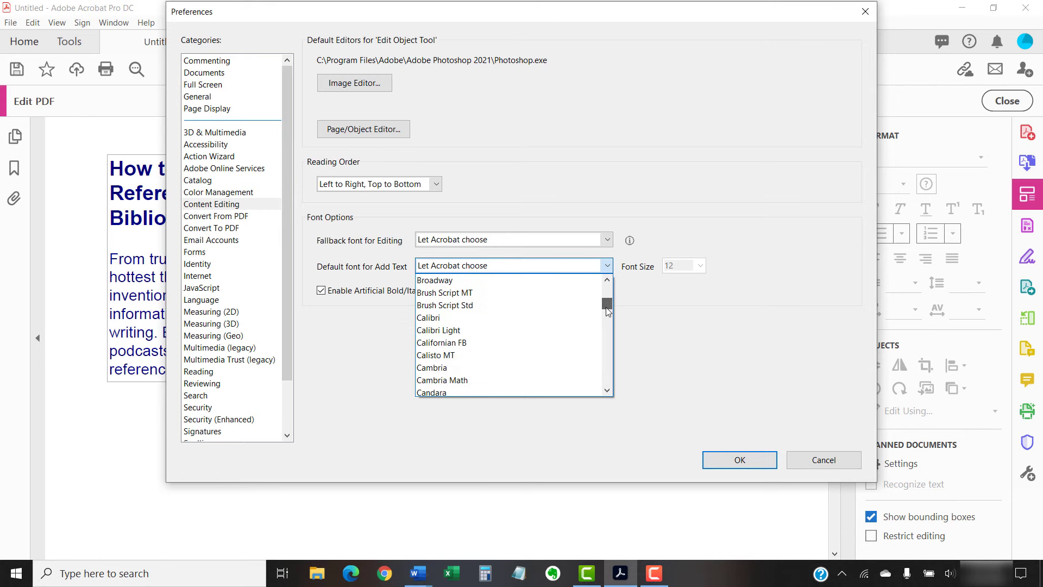
{"action": "left_click", "coordinate": [477, 323]}
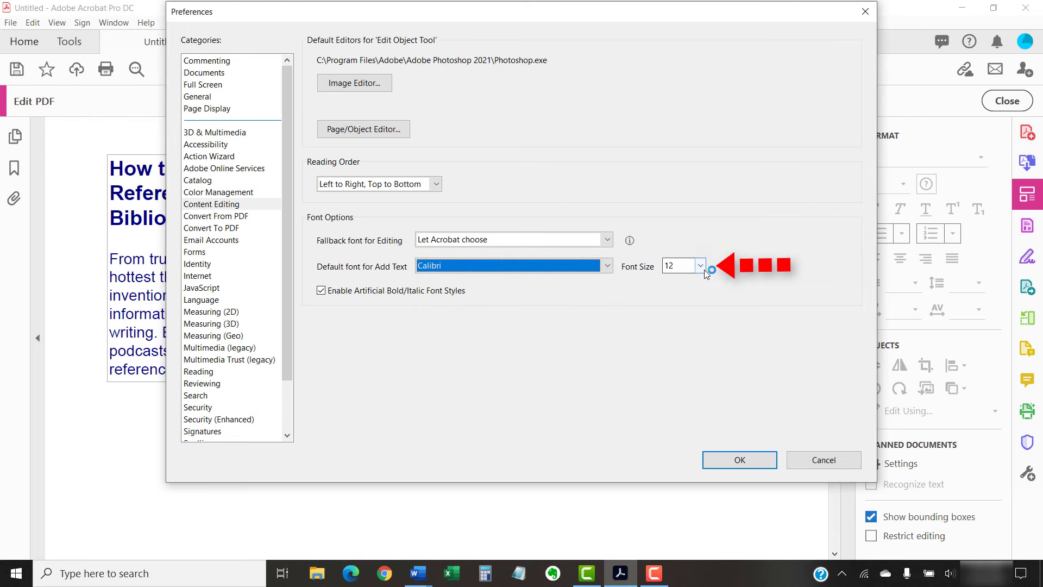
{"action": "left_click", "coordinate": [701, 266]}
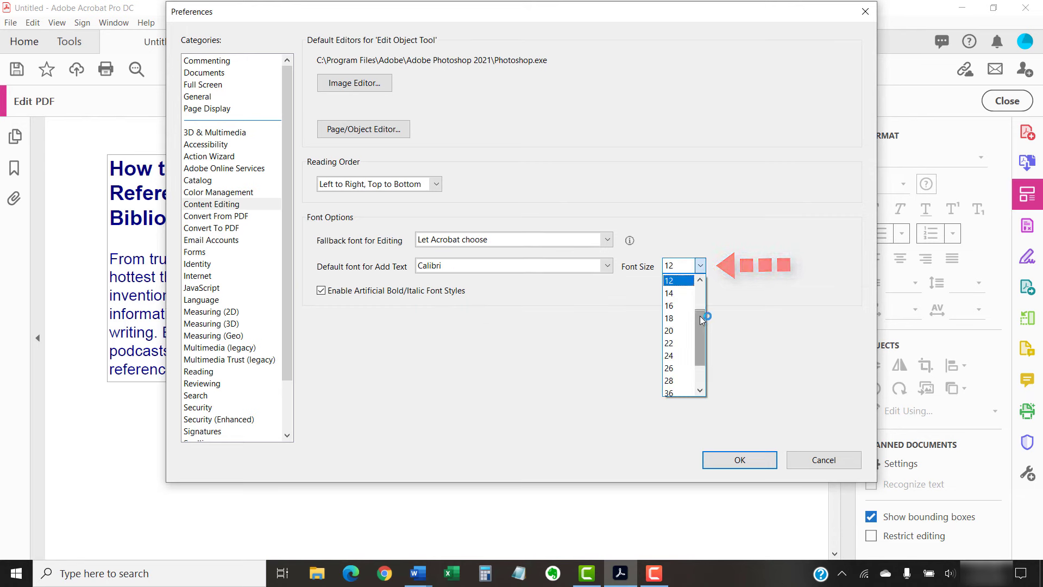
{"action": "scroll", "coordinate": [679, 290], "scroll_direction": "up", "scroll_amount": 1}
{"action": "left_click", "coordinate": [674, 281]}
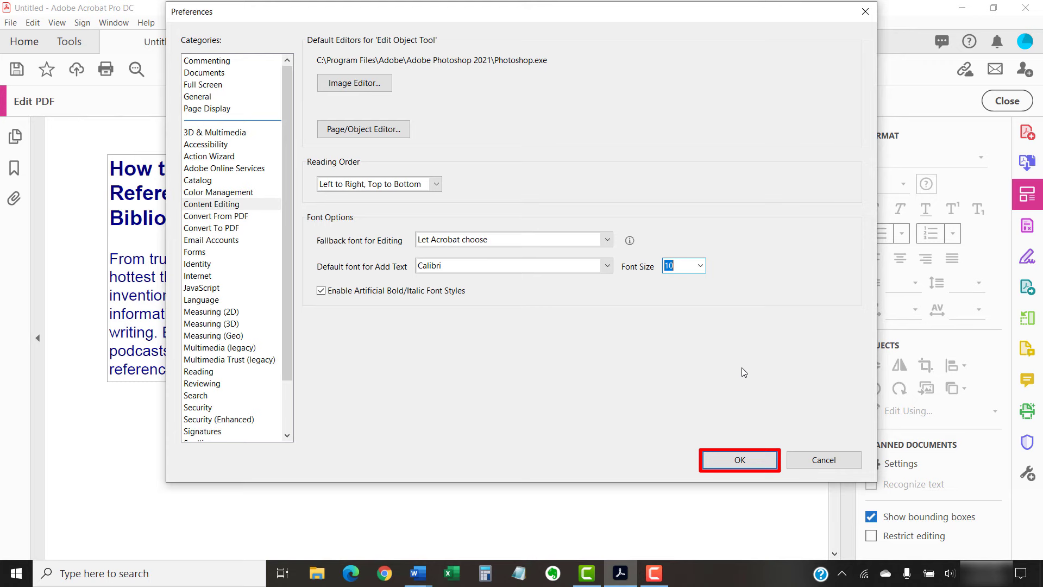
{"action": "left_click", "coordinate": [719, 460]}
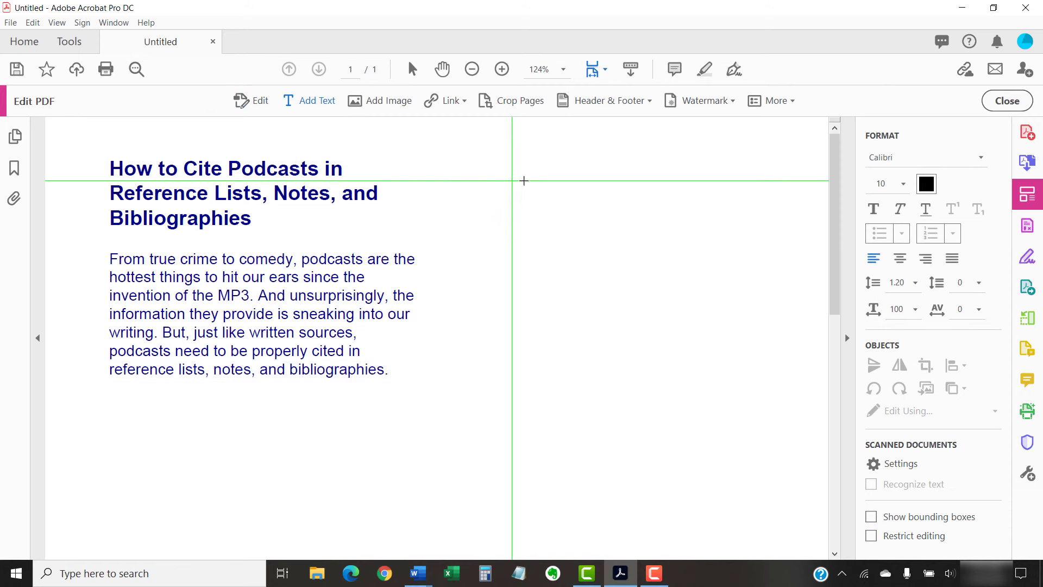
{"action": "left_click_drag", "start_coordinate": [506, 179], "coordinate": [706, 217]}
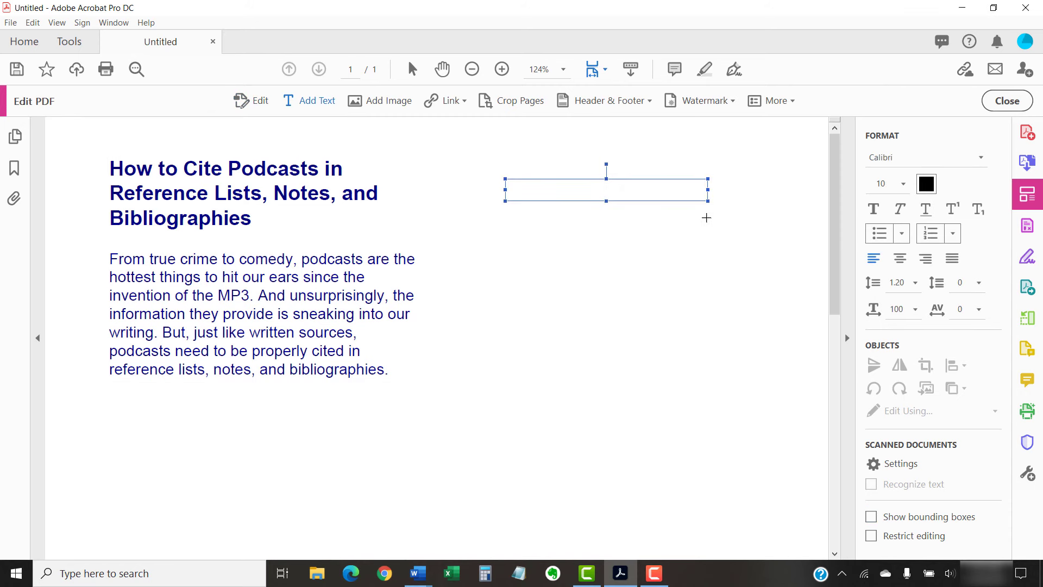
{"action": "type", "text": "Example text added with default"}
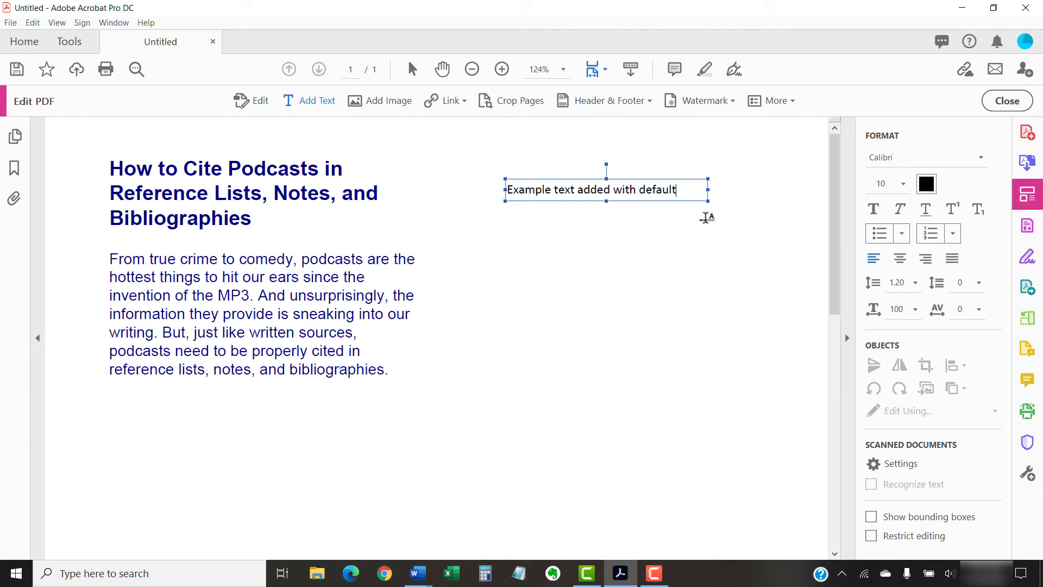